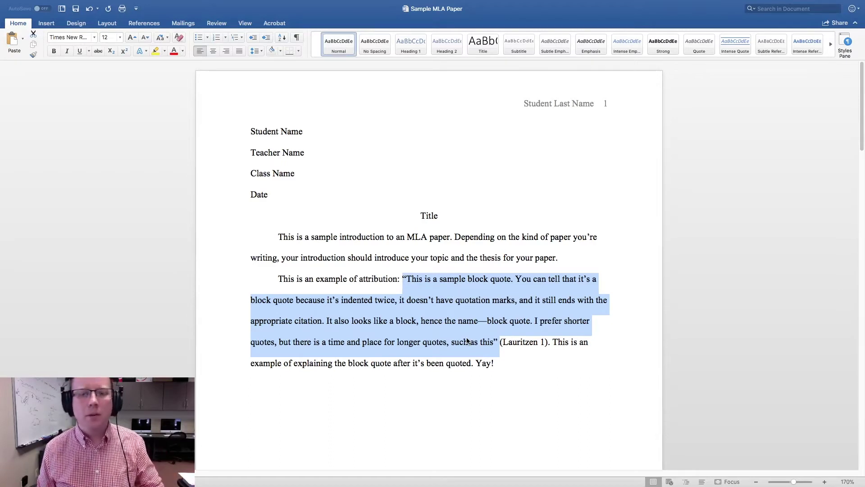
- Place the quotation after "This is an example of attribution:" on its own line as a block indented twice from the margin
{"action": "key", "text": "Left"}
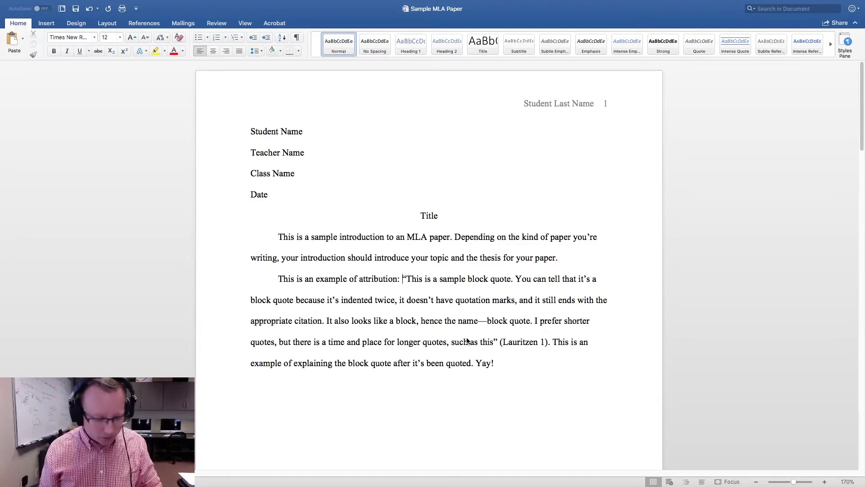
{"action": "left_click", "coordinate": [403, 278]}
{"action": "key", "text": "BackSpace"}
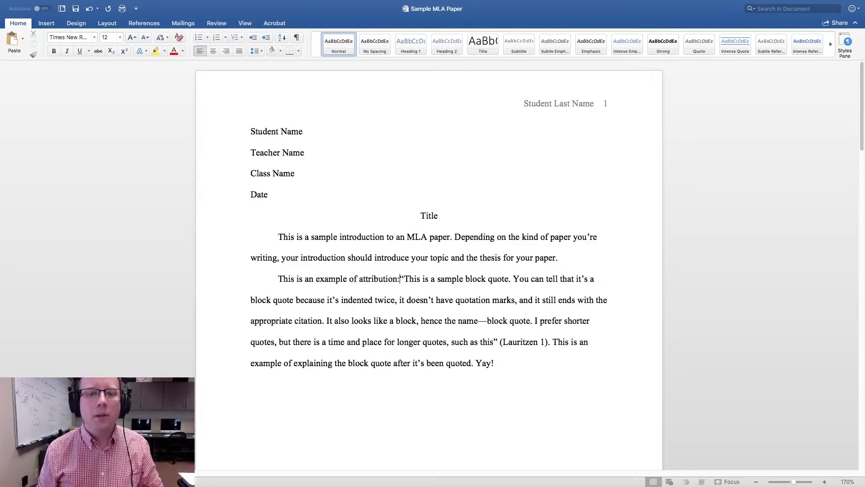
{"action": "key", "text": "Return"}
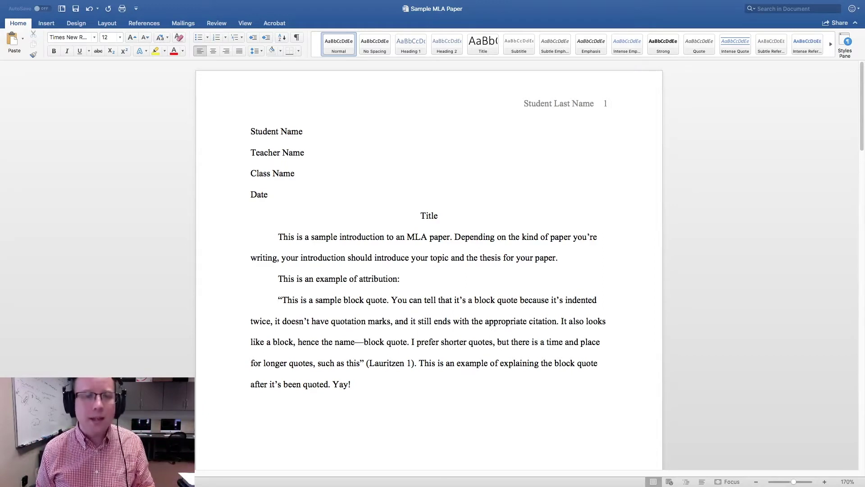
{"action": "key", "text": "Tab"}
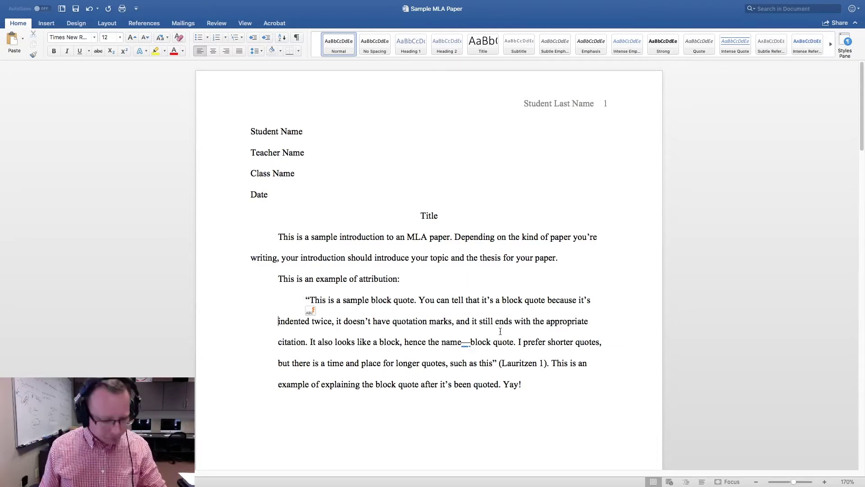
{"action": "key", "text": "Tab"}
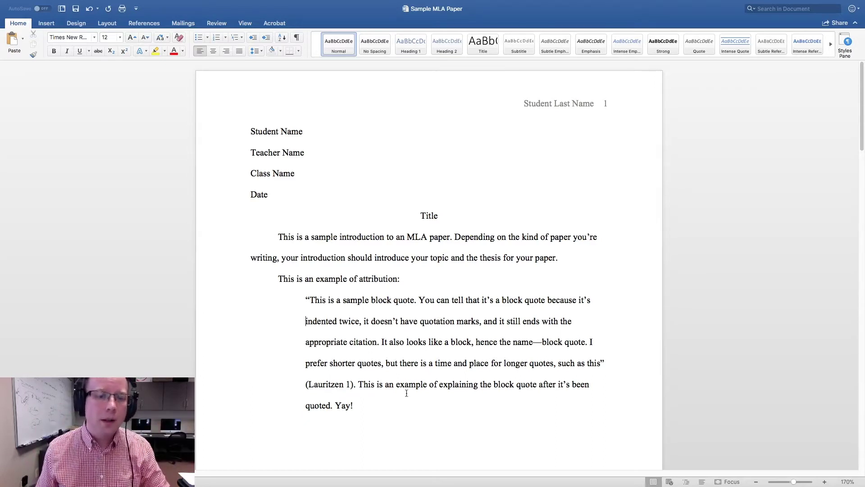
- Move the explanation sentence after the citation to its own line at the left margin, outside the block quote
{"action": "left_click", "coordinate": [358, 384]}
{"action": "key", "text": "BackSpace"}
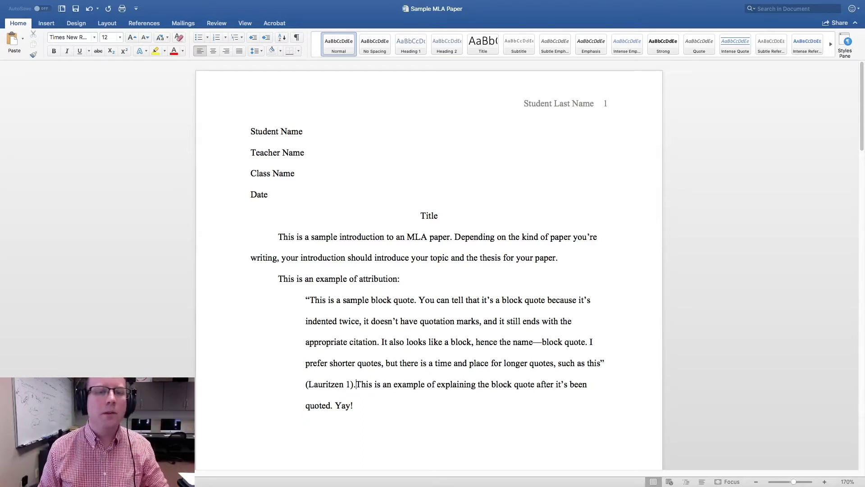
{"action": "key", "text": "Return"}
{"action": "key", "text": "BackSpace"}
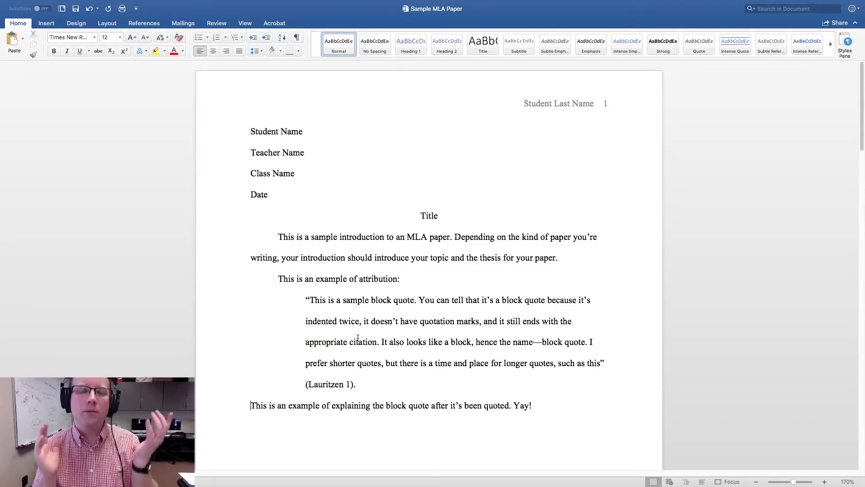
- Remove the quotation marks around the block quote and move its closing period in front of the parenthetical citation
{"action": "left_click", "coordinate": [308, 298]}
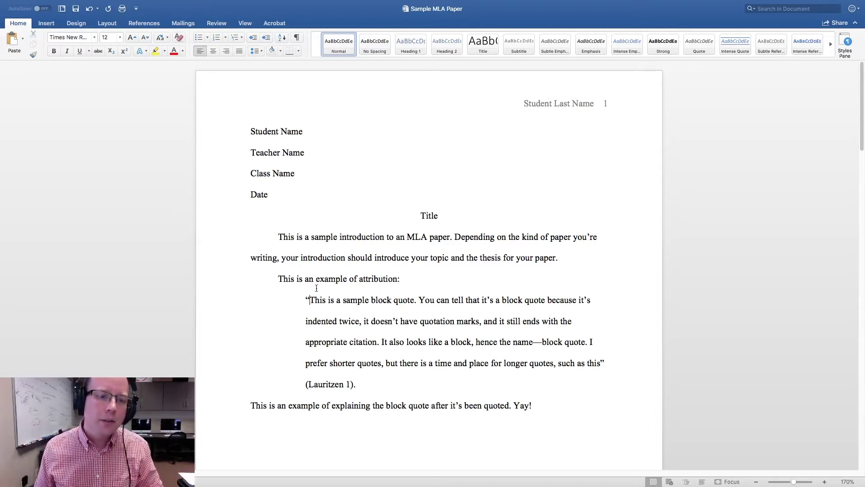
{"action": "key", "text": "BackSpace"}
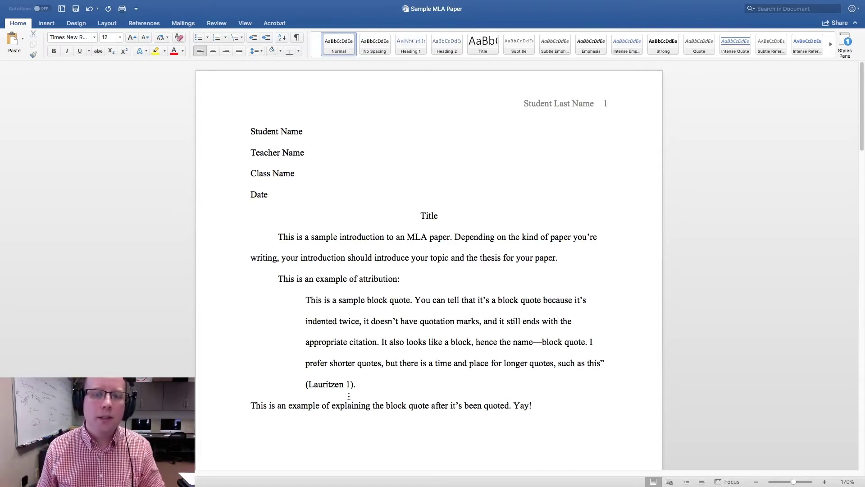
{"action": "left_click", "coordinate": [605, 359]}
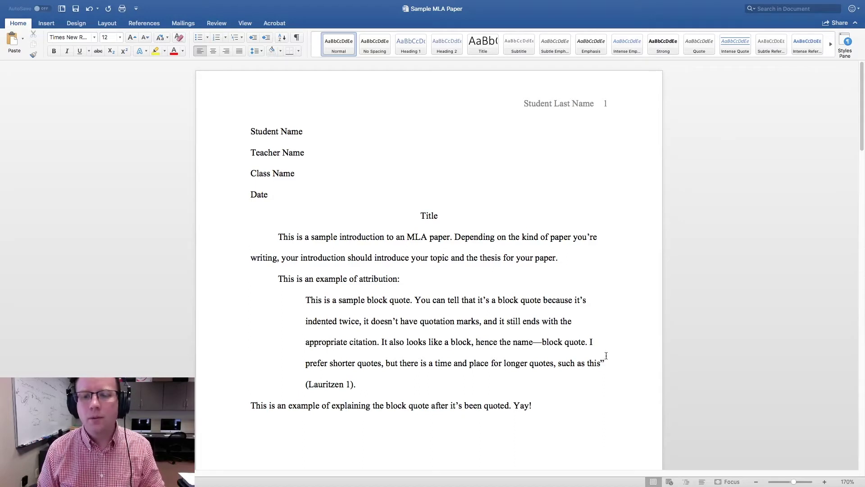
{"action": "key", "text": "BackSpace"}
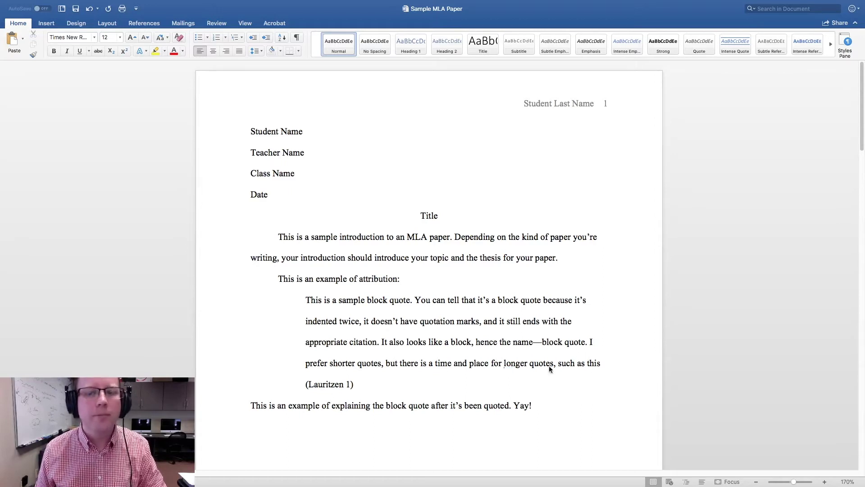
{"action": "left_click", "coordinate": [608, 358]}
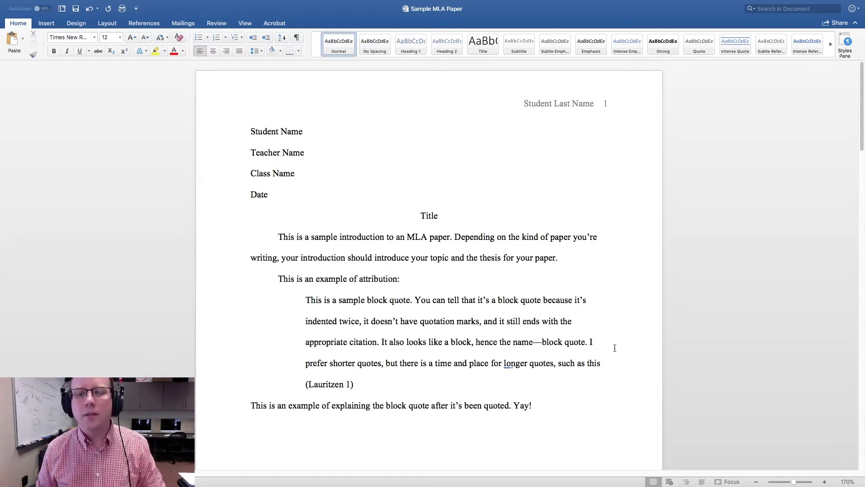
{"action": "type", "text": "."}
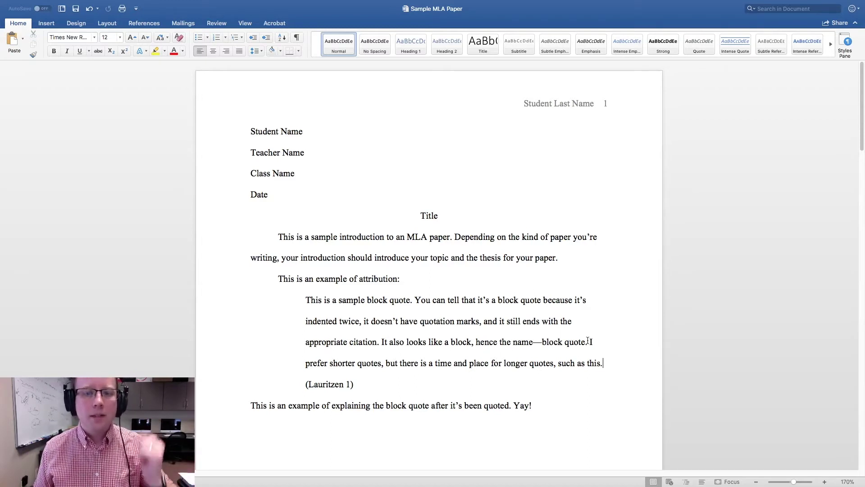
- Switch to the browser, examine the indentation on Purdue OWL's MLA Sample Works Cited Page, and return to the paper in Word
{"action": "scroll", "coordinate": [532, 222], "scroll_direction": "down", "scroll_amount": 15}
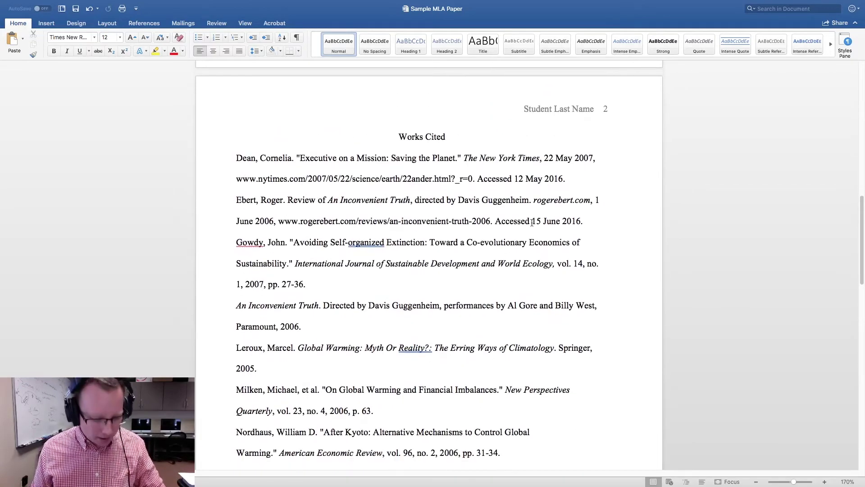
{"action": "key", "text": "ctrl+Up"}
{"action": "left_click", "coordinate": [391, 32]}
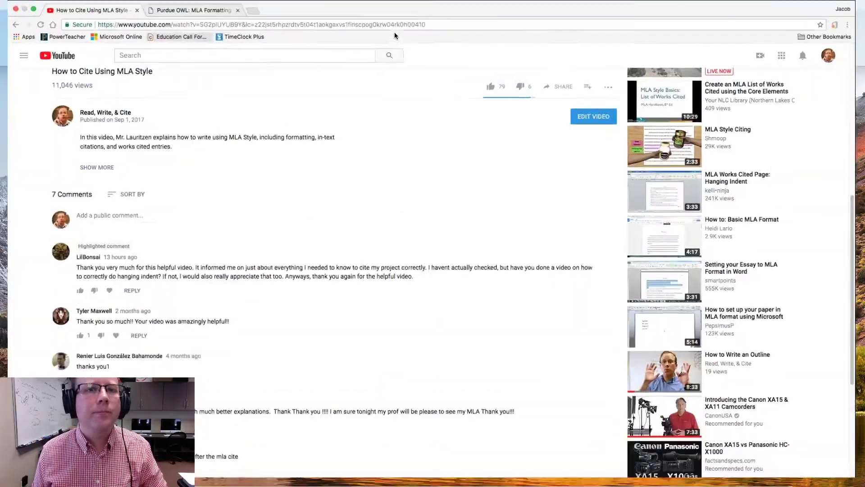
{"action": "left_click", "coordinate": [192, 10]}
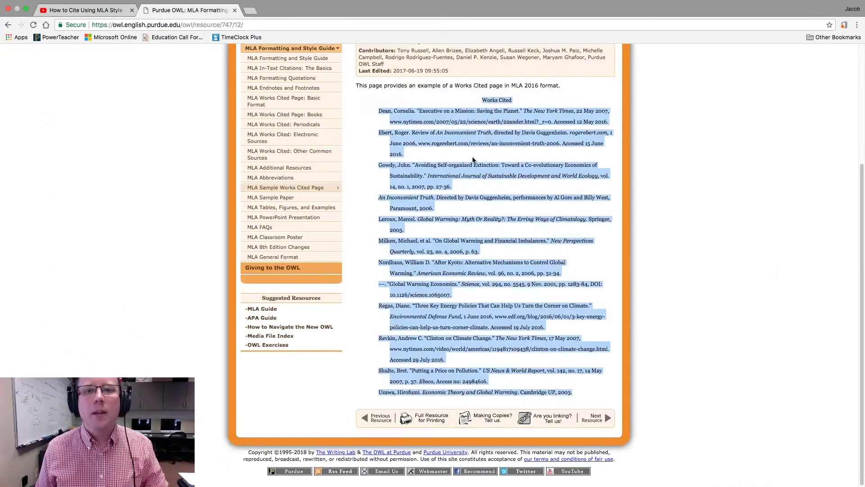
{"action": "scroll", "coordinate": [474, 160], "scroll_direction": "up", "scroll_amount": 3}
{"action": "left_click", "coordinate": [681, 157]}
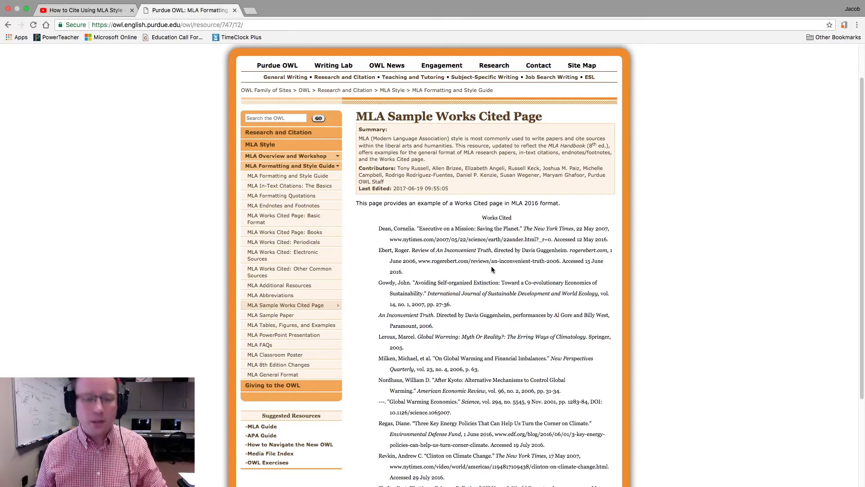
{"action": "key", "text": "ctrl+Up"}
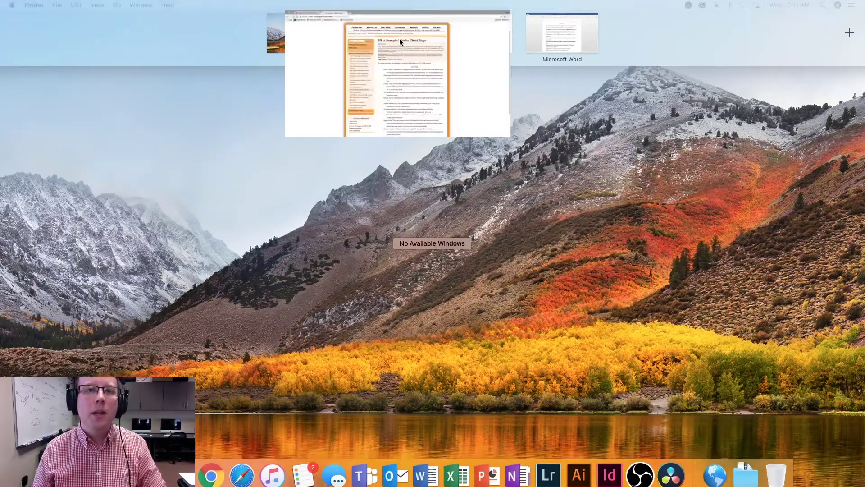
{"action": "left_click", "coordinate": [400, 40]}
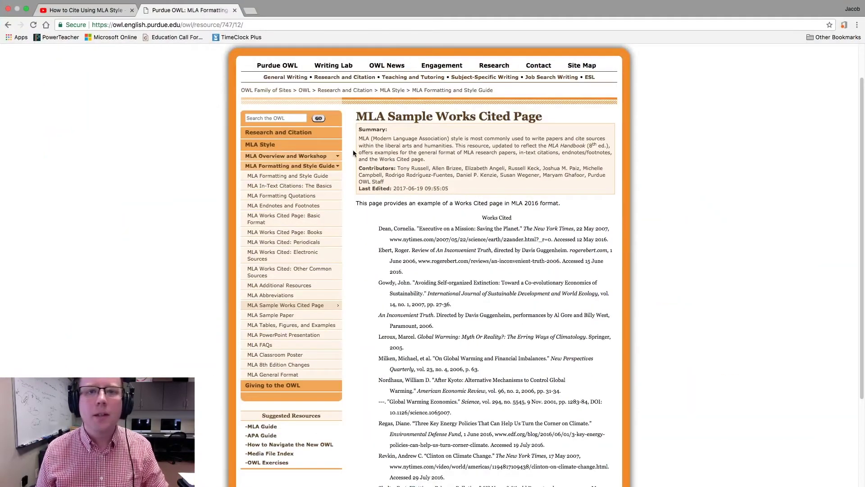
{"action": "key", "text": "ctrl+Up"}
{"action": "left_click", "coordinate": [537, 42]}
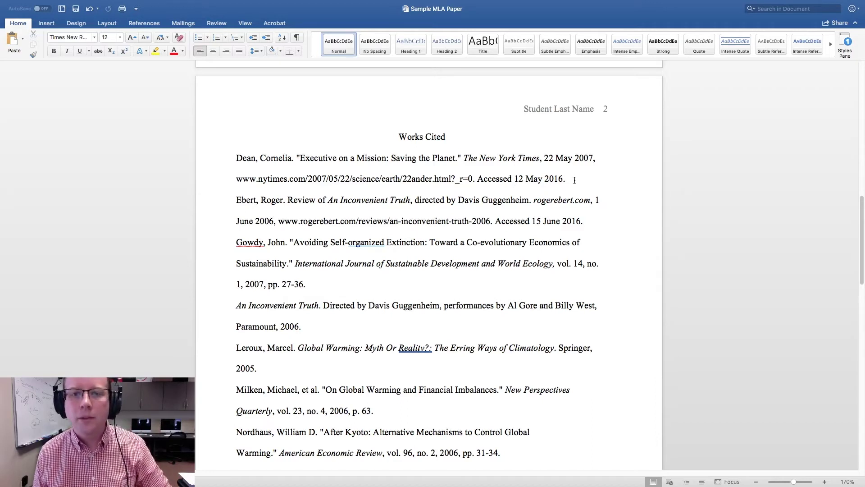
- Try to indent the second line of the first Works Cited entry manually with a line break and a tab
{"action": "left_click_drag", "start_coordinate": [575, 180], "coordinate": [206, 164]}
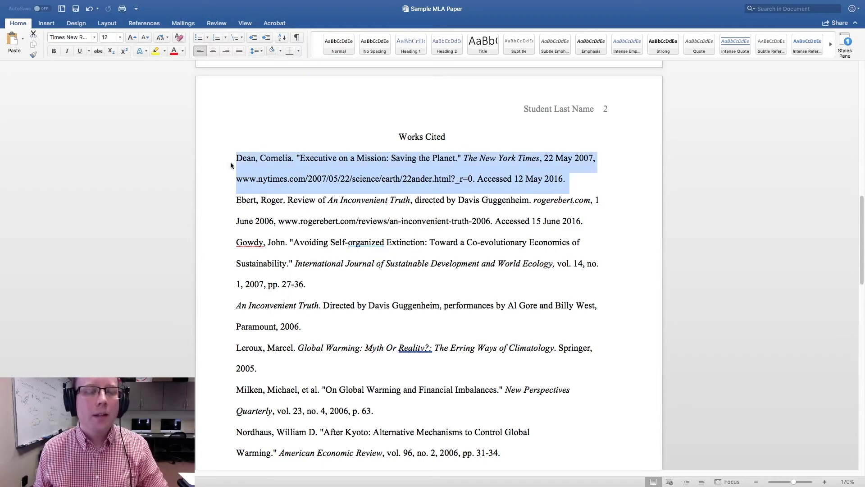
{"action": "left_click", "coordinate": [319, 172]}
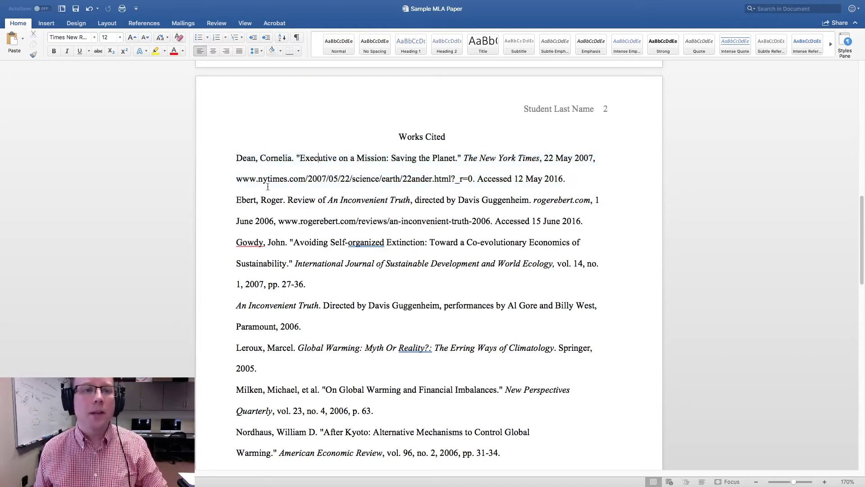
{"action": "key", "text": "Home"}
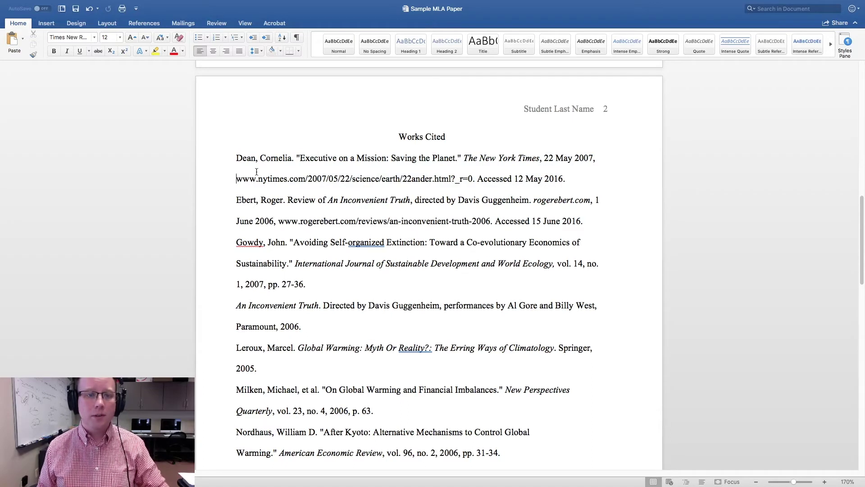
{"action": "key", "text": "Return"}
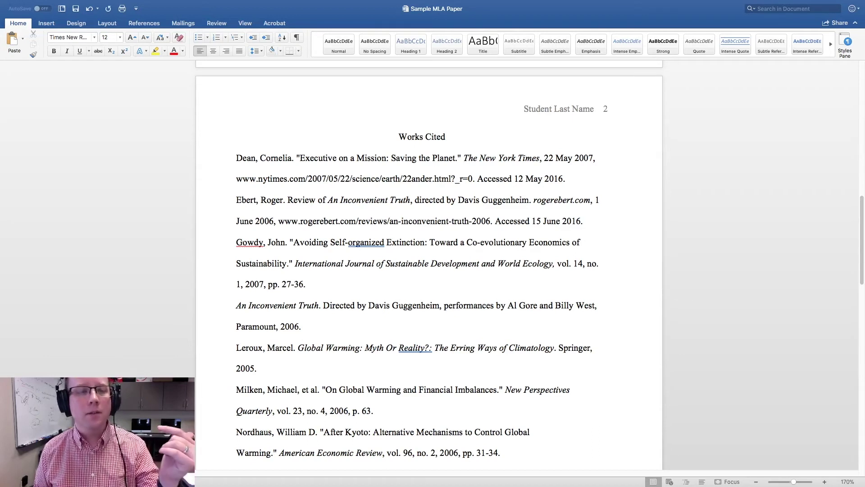
{"action": "key", "text": "Tab"}
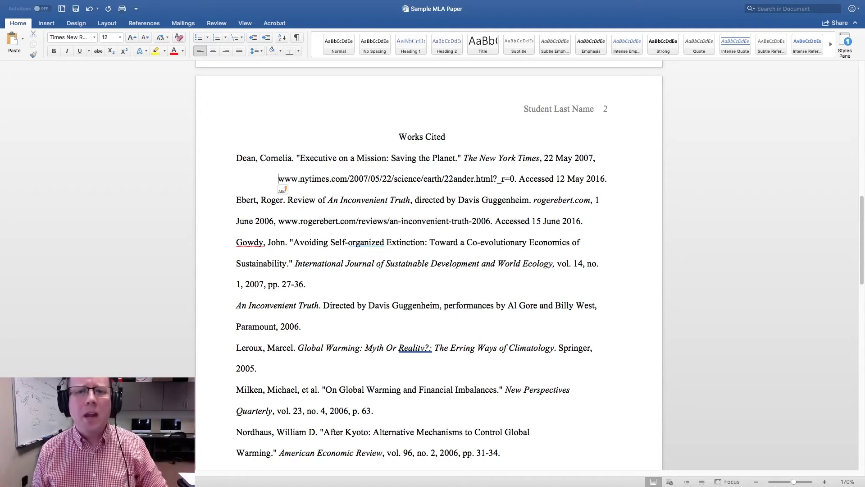
{"action": "key", "text": "BackSpace"}
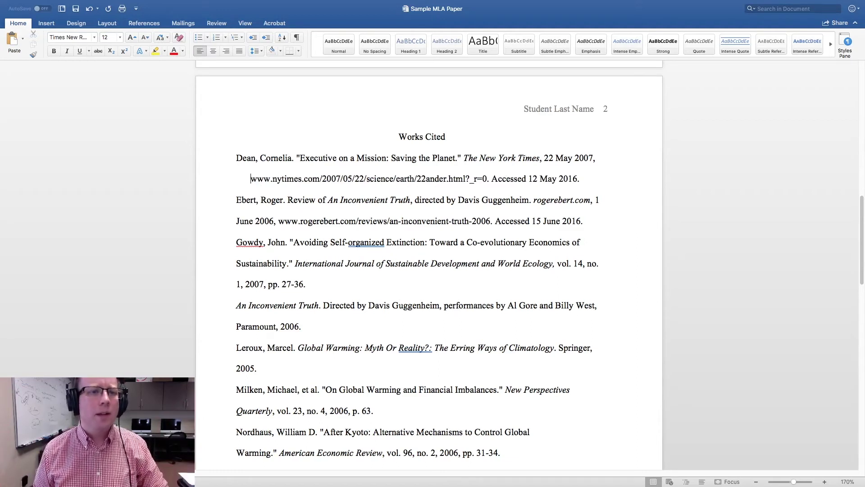
{"action": "key", "text": "BackSpace"}
{"action": "key", "text": "BackSpace"}
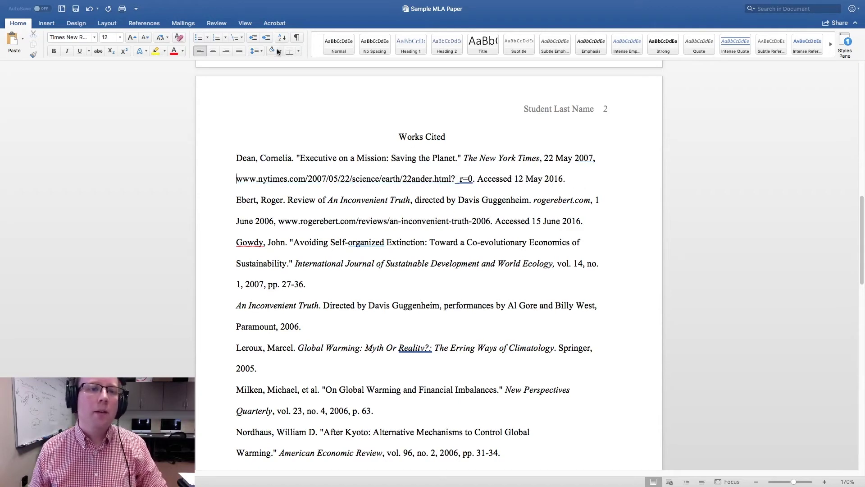
- Select every Works Cited entry, from the last one on page 3 up to the first below the heading
{"action": "left_click_drag", "start_coordinate": [235, 158], "coordinate": [479, 406]}
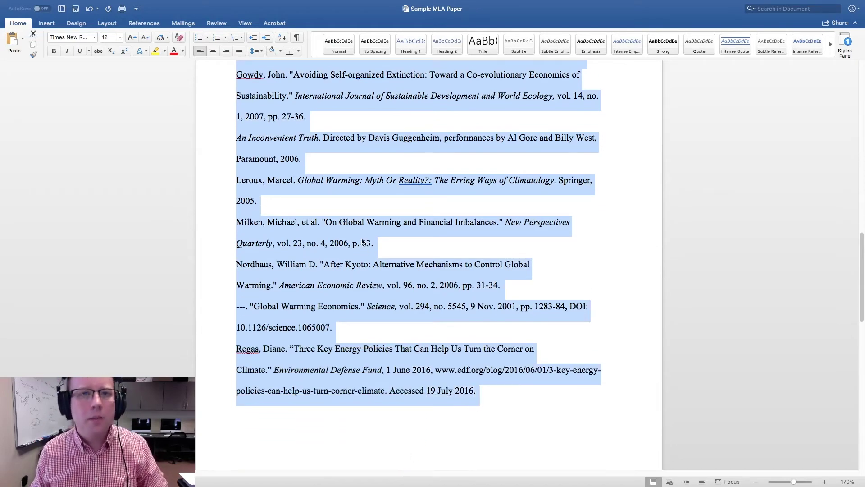
{"action": "scroll", "coordinate": [358, 241], "scroll_direction": "down", "scroll_amount": 10}
{"action": "left_click", "coordinate": [544, 386]}
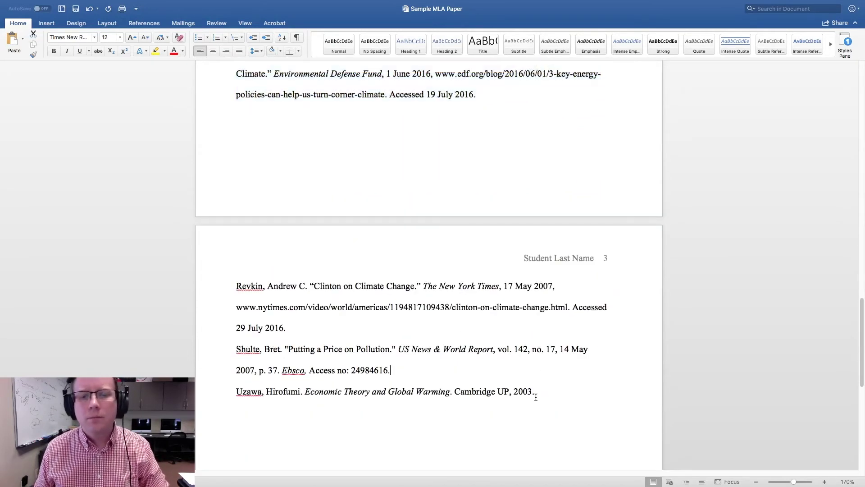
{"action": "left_click_drag", "start_coordinate": [544, 386], "coordinate": [217, 126]}
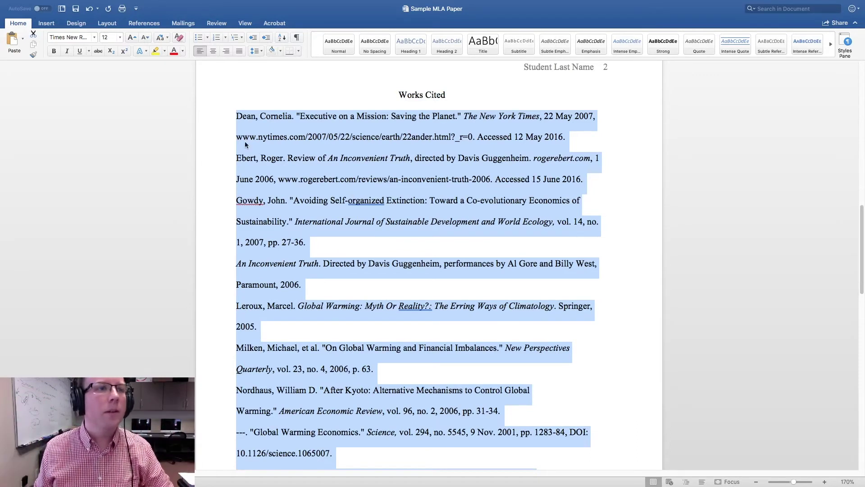
{"action": "right_click", "coordinate": [297, 138]}
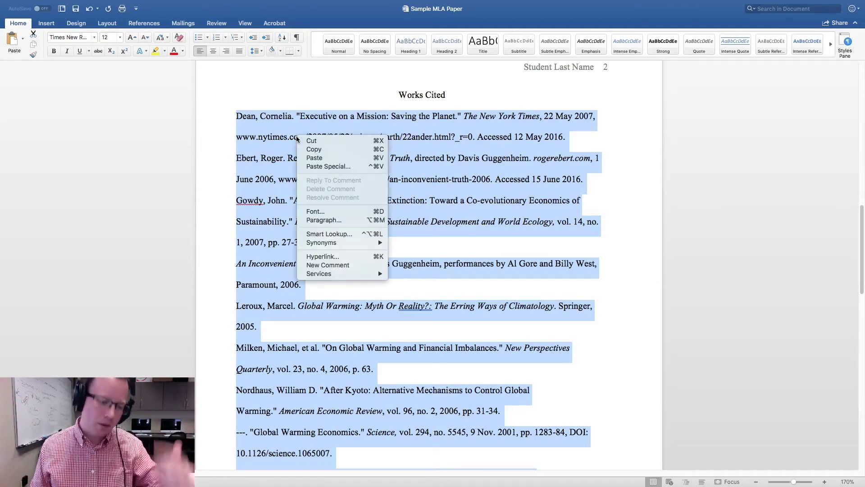
{"action": "left_click", "coordinate": [334, 219]}
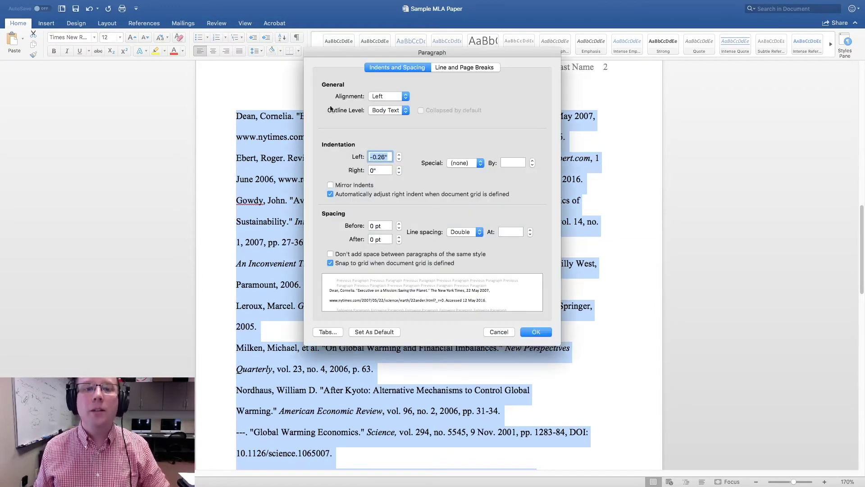
{"action": "left_click", "coordinate": [501, 333]}
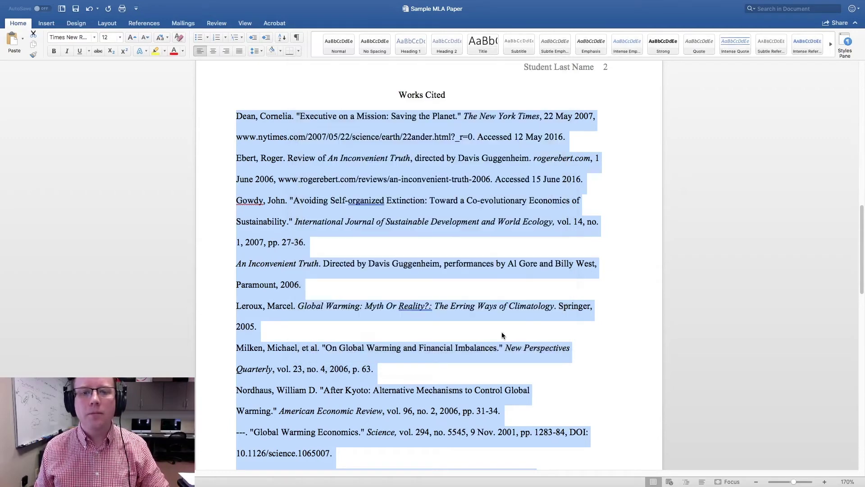
- Apply a hanging indent of 0.5" to the selected Works Cited entries
{"action": "mouse_move", "coordinate": [91, 3]}
{"action": "left_click", "coordinate": [117, 5]}
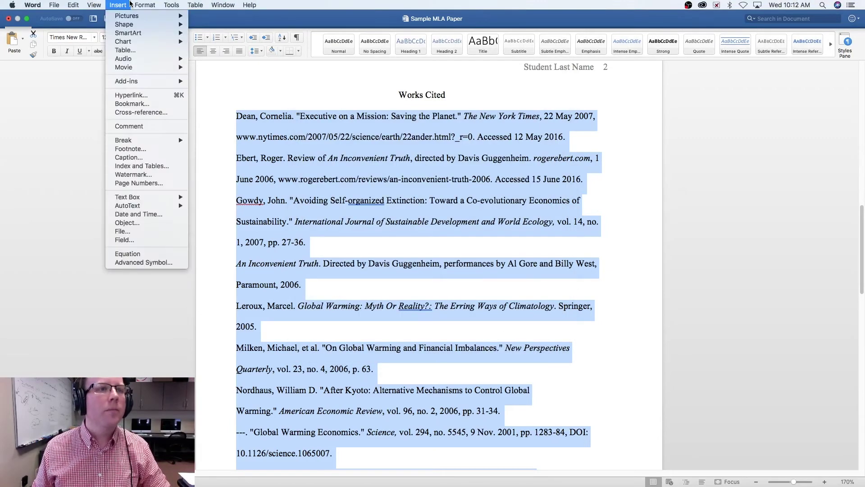
{"action": "mouse_move", "coordinate": [145, 4]}
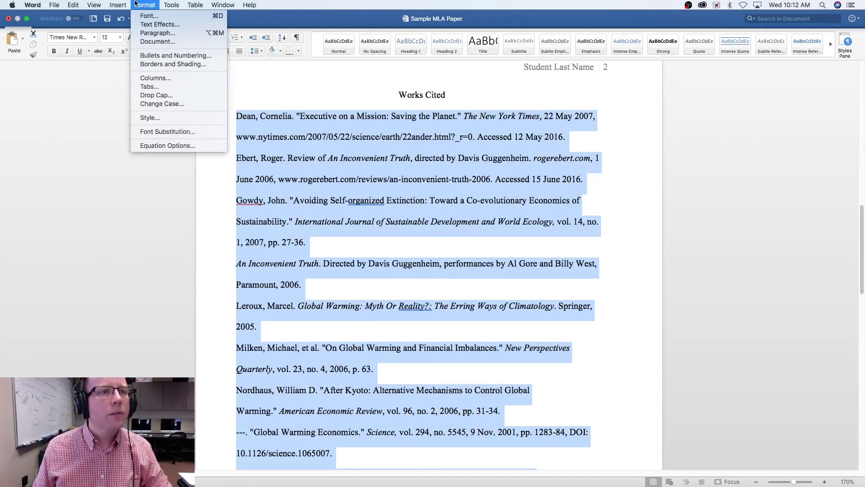
{"action": "left_click", "coordinate": [161, 35]}
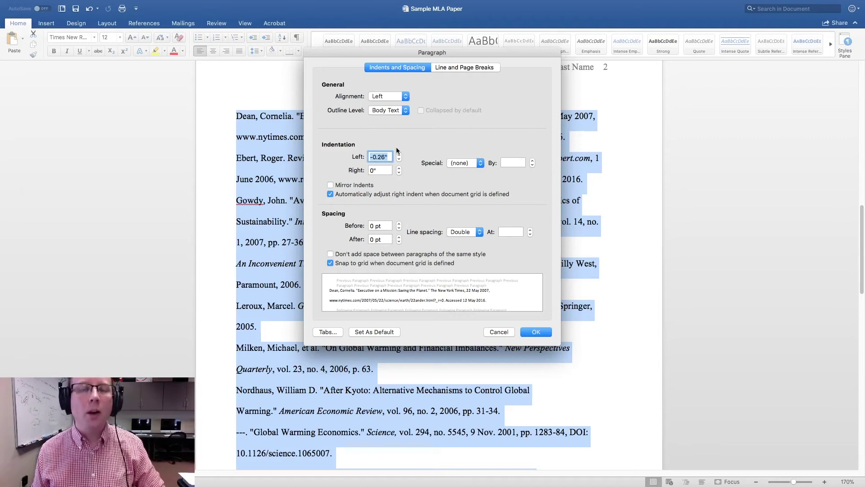
{"action": "left_click", "coordinate": [457, 165]}
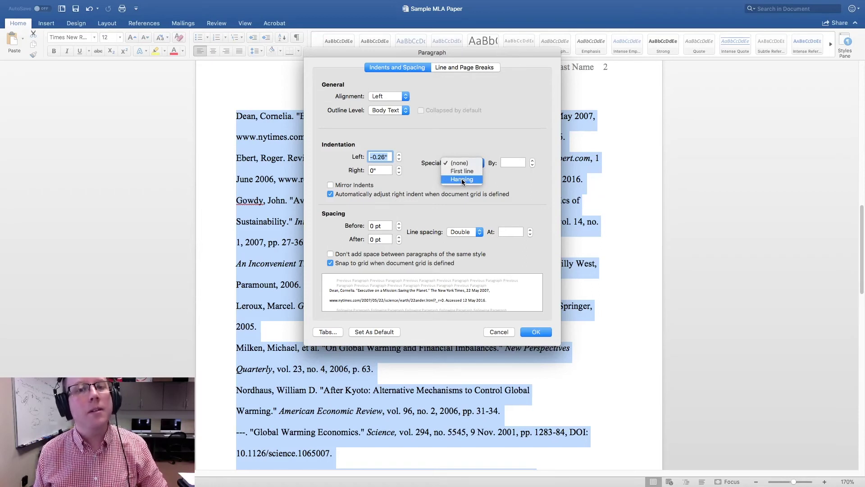
{"action": "left_click", "coordinate": [461, 179]}
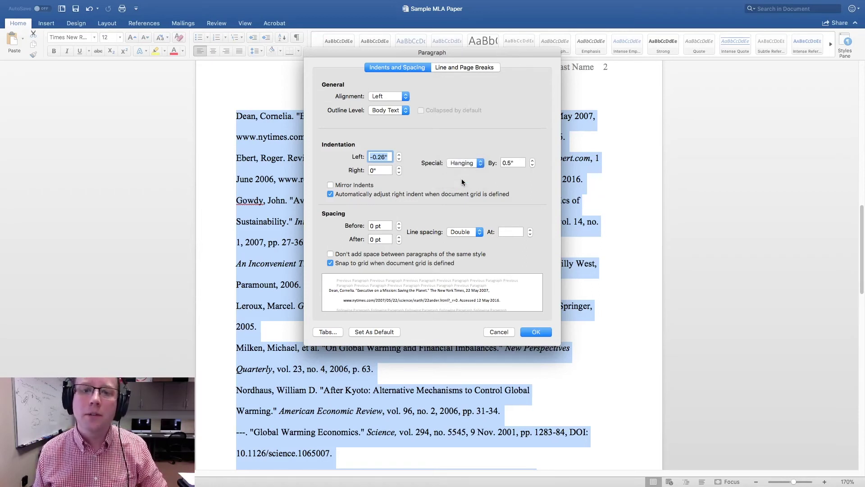
{"action": "left_click", "coordinate": [536, 332]}
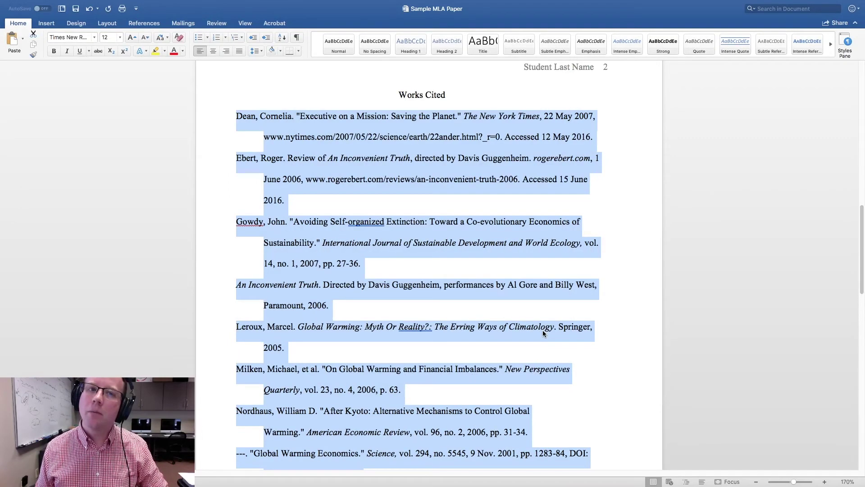
{"action": "left_click", "coordinate": [447, 261]}
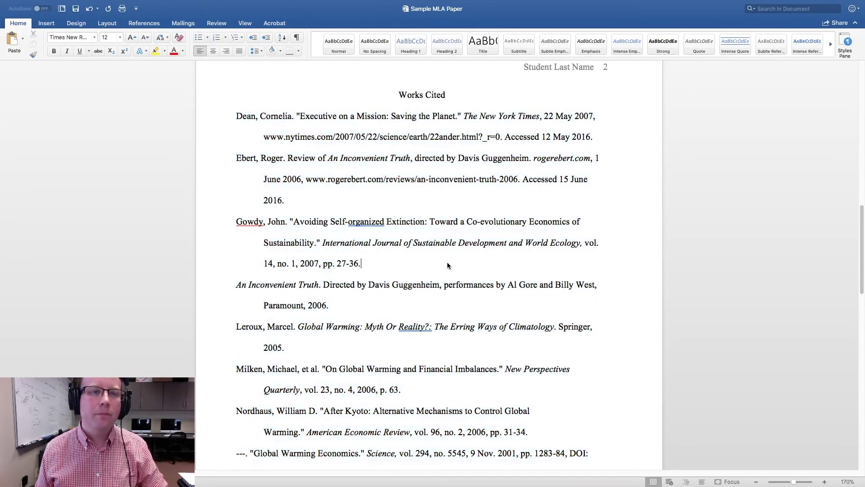
- Compare the left alignment of the Works Cited entries with the body text on page 1
{"action": "scroll", "coordinate": [379, 178], "scroll_direction": "down", "scroll_amount": 10}
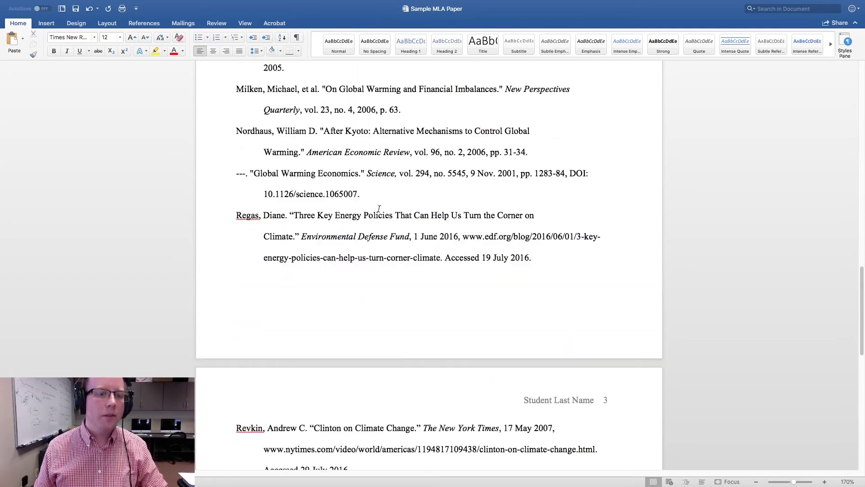
{"action": "scroll", "coordinate": [379, 209], "scroll_direction": "up", "scroll_amount": 20}
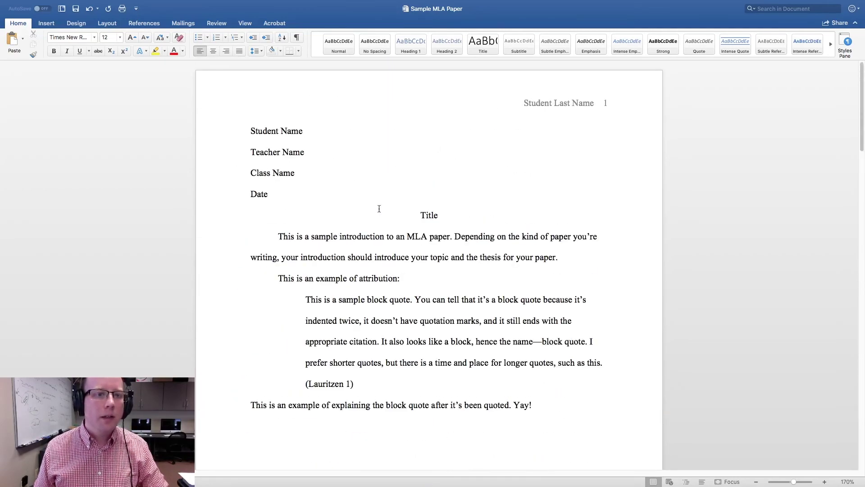
{"action": "scroll", "coordinate": [379, 207], "scroll_direction": "down", "scroll_amount": 1}
{"action": "scroll", "coordinate": [305, 180], "scroll_direction": "down", "scroll_amount": 10}
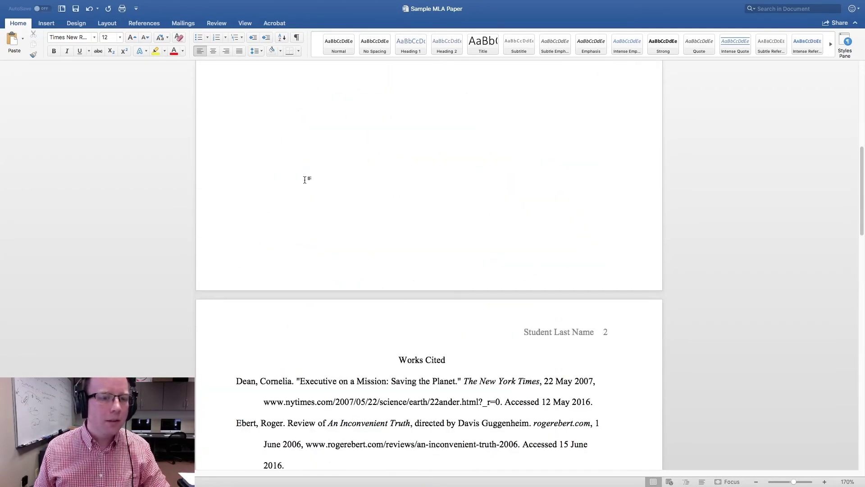
{"action": "scroll", "coordinate": [269, 266], "scroll_direction": "up", "scroll_amount": 5}
{"action": "scroll", "coordinate": [269, 266], "scroll_direction": "up", "scroll_amount": 2}
{"action": "scroll", "coordinate": [328, 265], "scroll_direction": "down", "scroll_amount": 12}
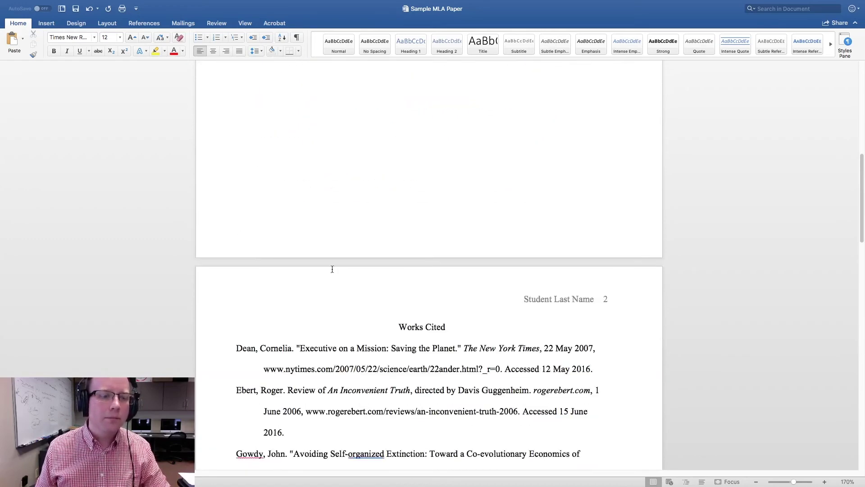
{"action": "scroll", "coordinate": [311, 239], "scroll_direction": "up", "scroll_amount": 1}
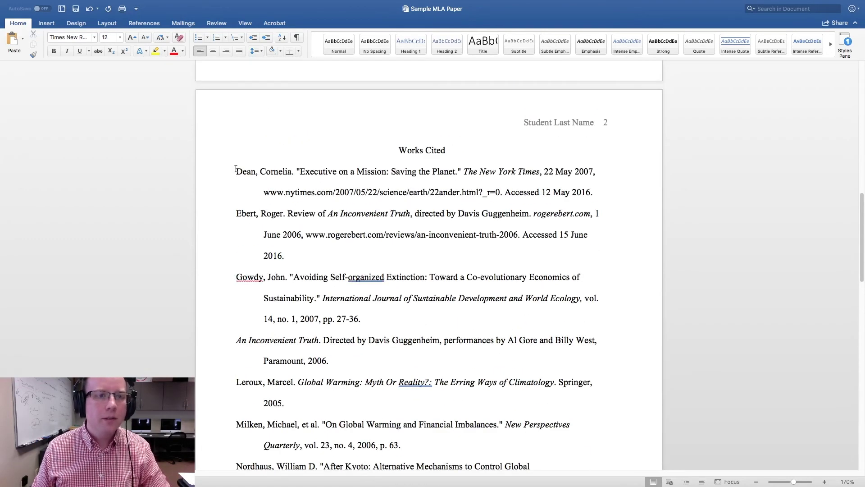
- Select all Works Cited entries through page 3 and set their left indentation to 0"
{"action": "left_click_drag", "start_coordinate": [237, 172], "coordinate": [431, 450]}
{"action": "scroll", "coordinate": [431, 440], "scroll_direction": "down", "scroll_amount": 3}
{"action": "right_click", "coordinate": [430, 218]}
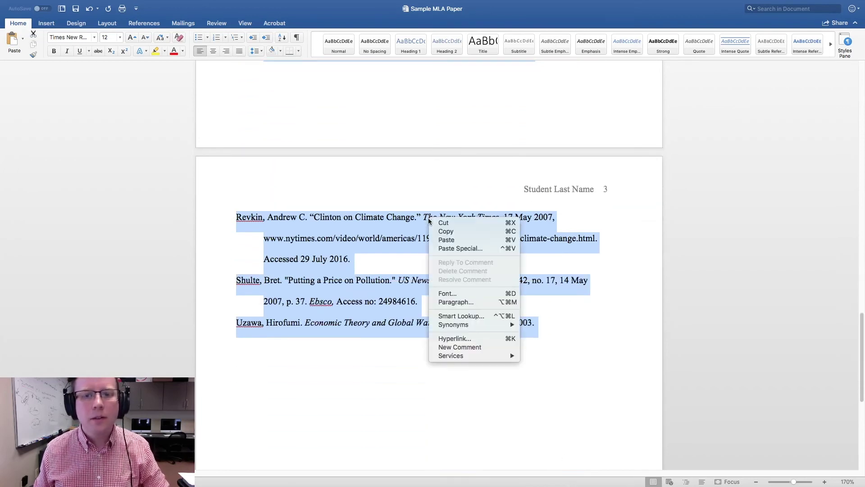
{"action": "left_click", "coordinate": [469, 301]}
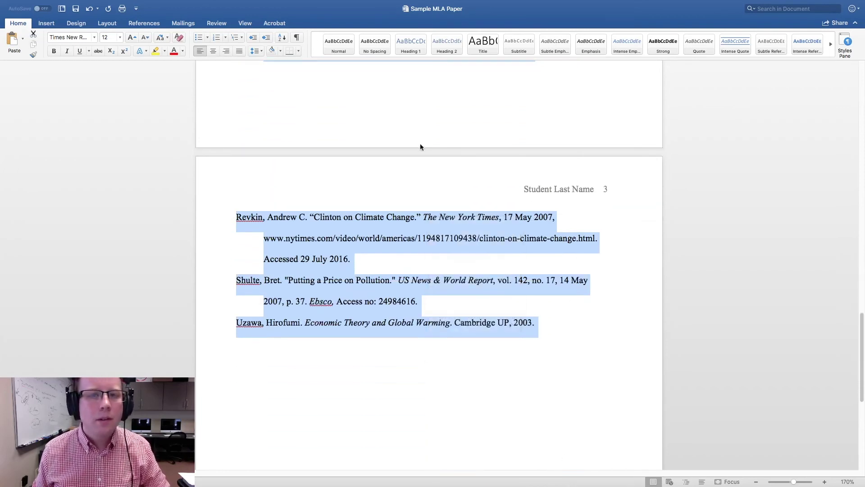
{"action": "left_click", "coordinate": [399, 155]}
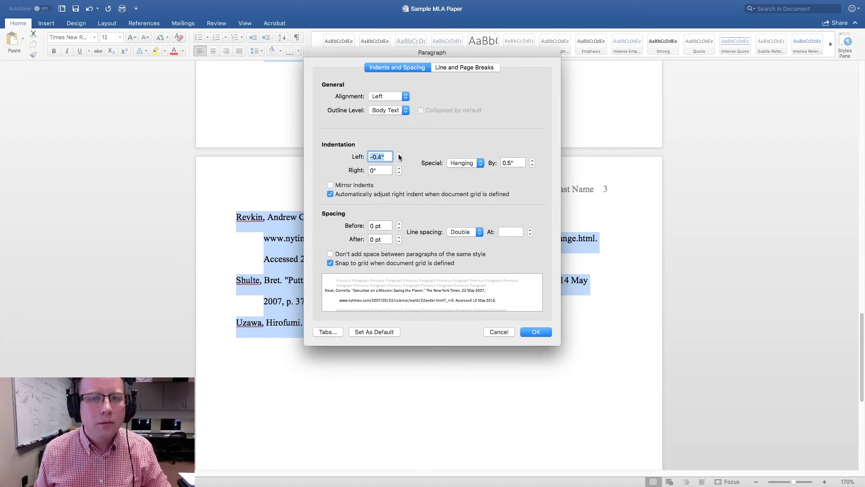
{"action": "left_click", "coordinate": [398, 155]}
{"action": "left_click", "coordinate": [398, 155]}
{"action": "left_click", "coordinate": [543, 333]}
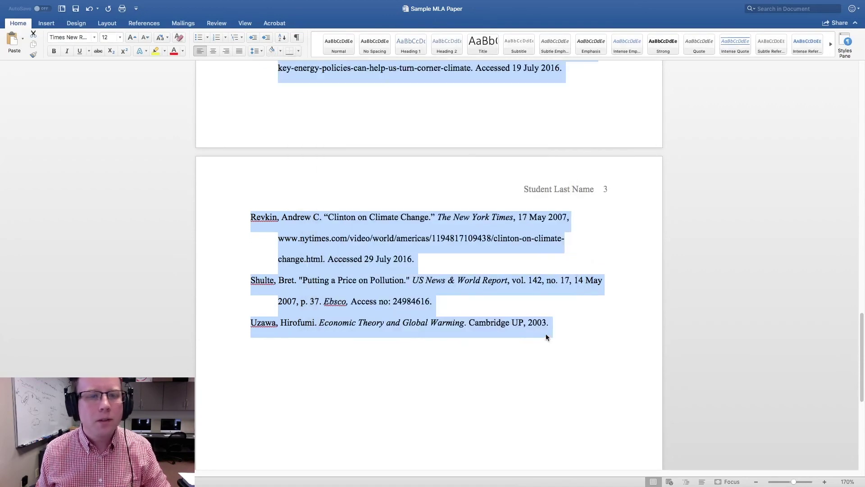
{"action": "left_click", "coordinate": [458, 264]}
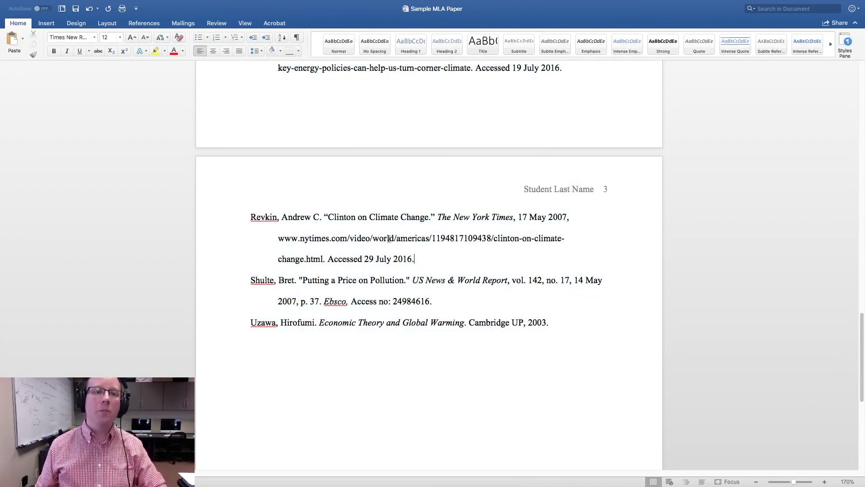
- Check the paragraph indentation settings of the first two Works Cited entries without changing them
{"action": "scroll", "coordinate": [407, 277], "scroll_direction": "down", "scroll_amount": 1}
{"action": "scroll", "coordinate": [407, 277], "scroll_direction": "up", "scroll_amount": 10}
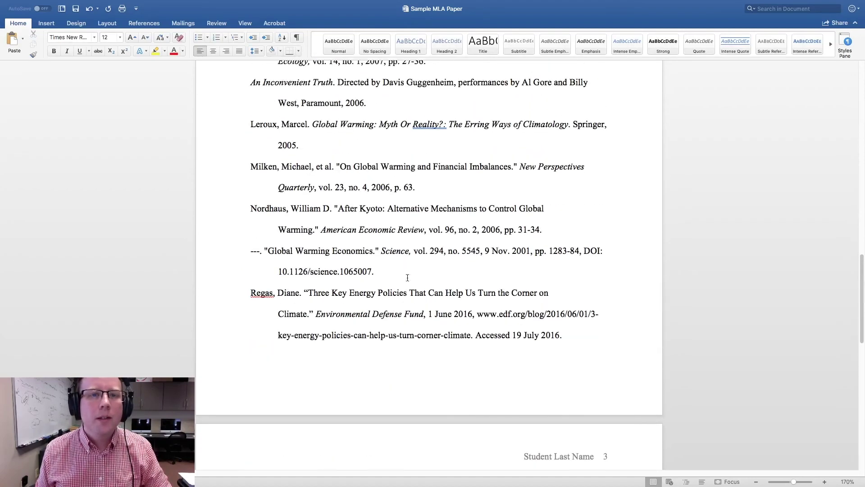
{"action": "scroll", "coordinate": [408, 277], "scroll_direction": "up", "scroll_amount": 4}
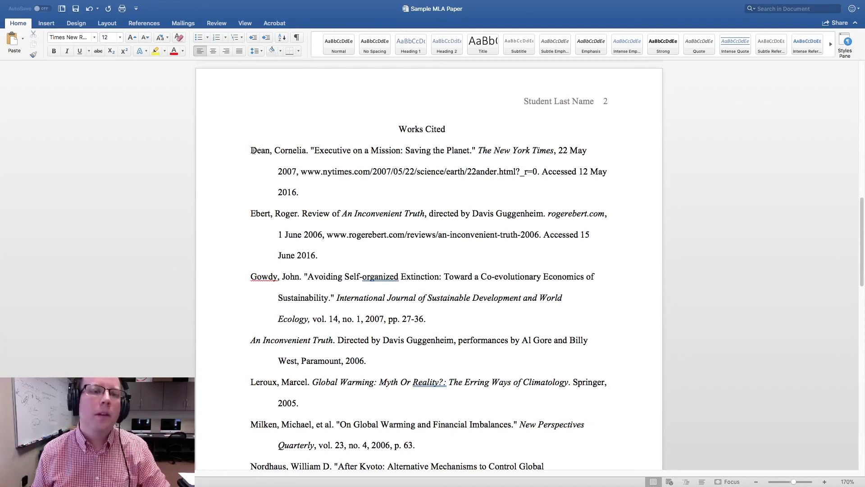
{"action": "left_click_drag", "start_coordinate": [254, 150], "coordinate": [401, 253]}
{"action": "right_click", "coordinate": [341, 154]}
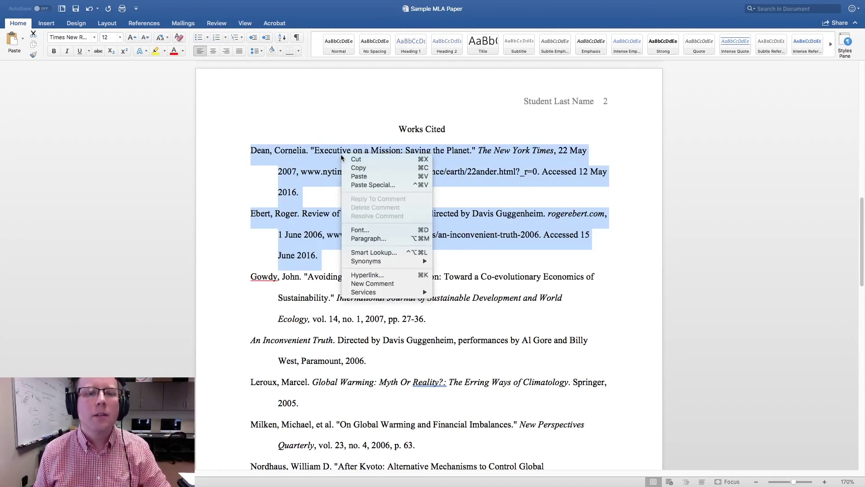
{"action": "left_click", "coordinate": [382, 239]}
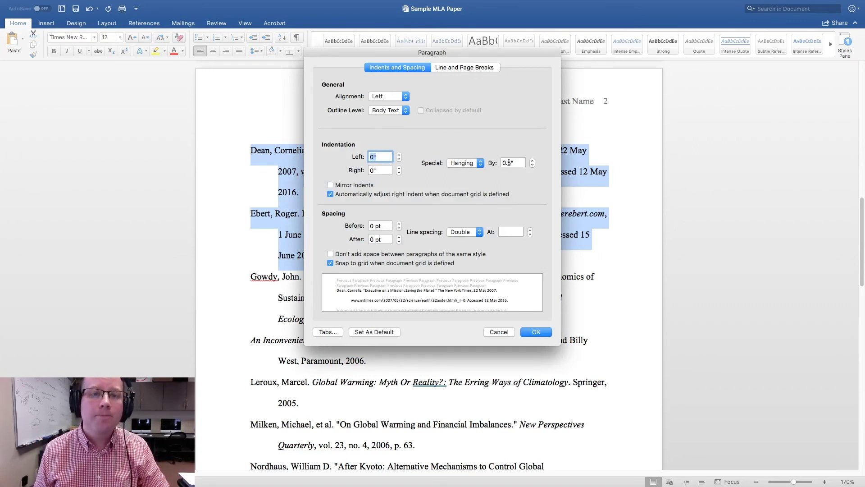
{"action": "left_click", "coordinate": [498, 331]}
{"action": "left_click", "coordinate": [508, 260]}
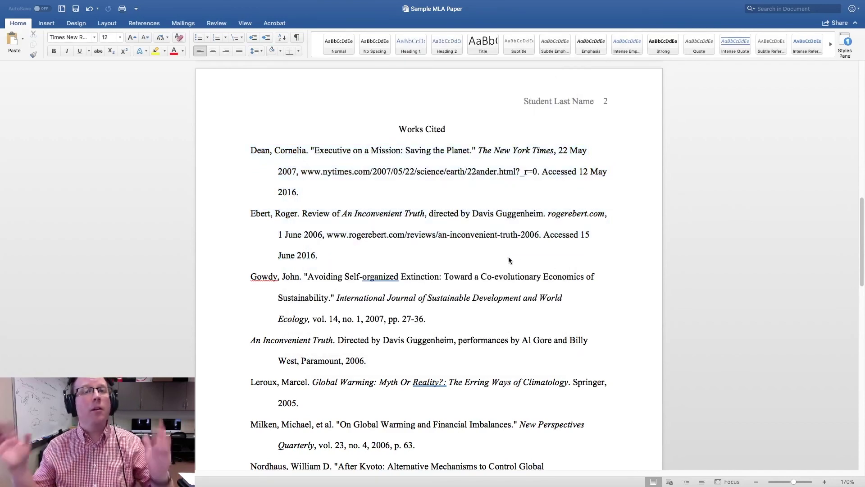